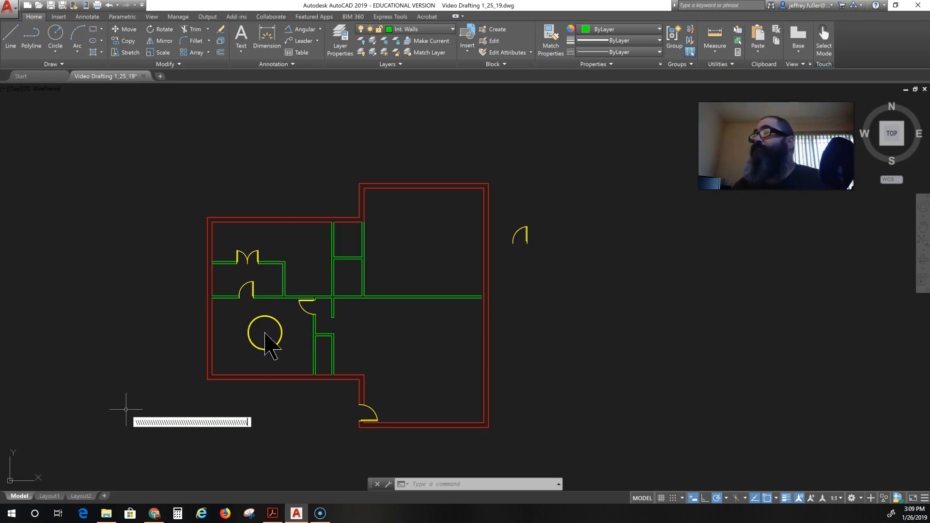
Offset the inner exterior-wall line on the west side of the lower-left room 4 7/8" into the room.
scroll(218, 343, "down", 2)
scroll(243, 347, "up", 2)
scroll(245, 351, "up", 4)
middle_click_drag(288, 328, 355, 328)
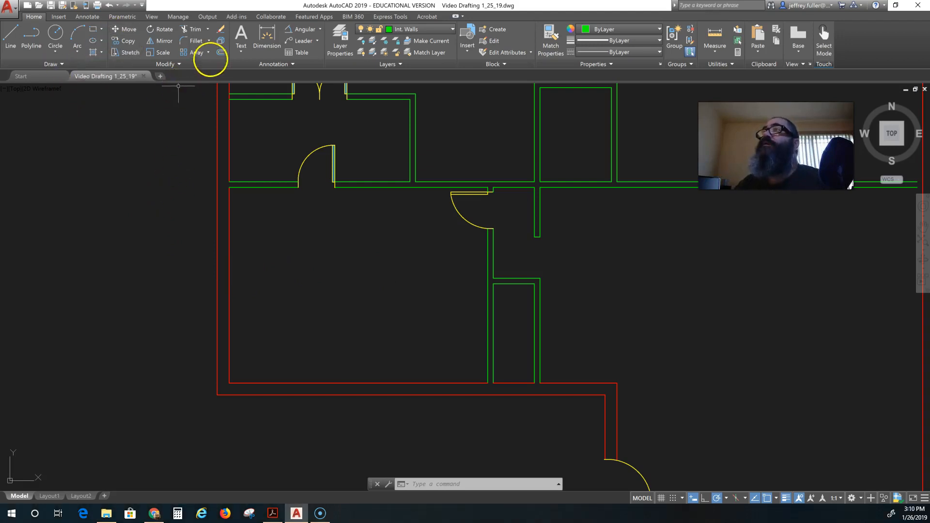
left_click(220, 53)
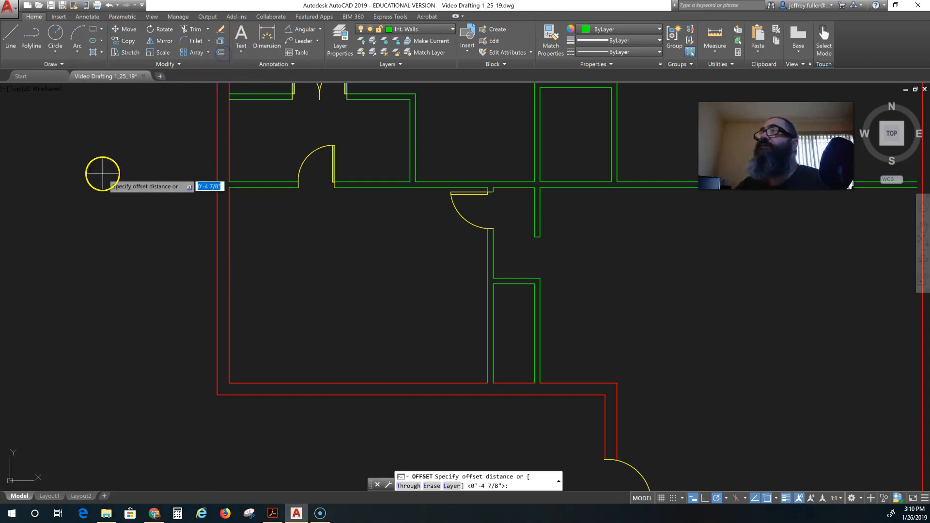
key("Return")
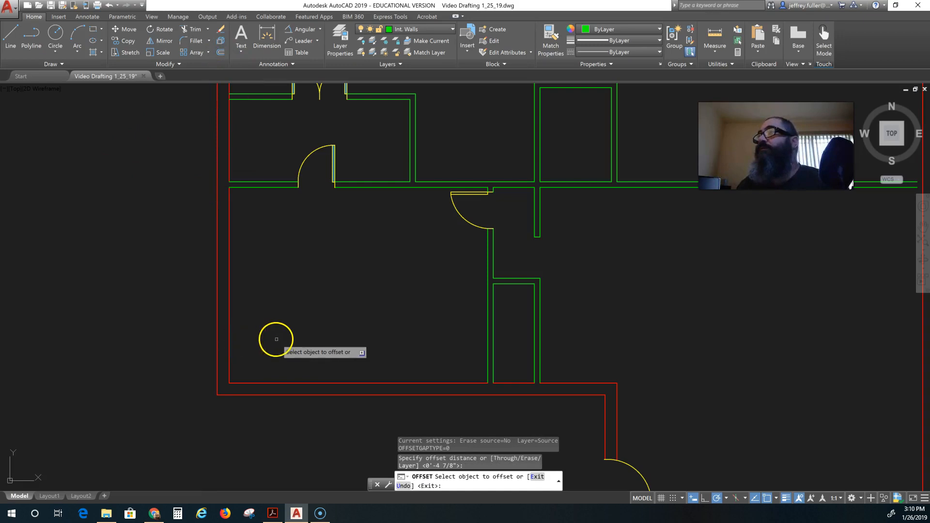
left_click(229, 284)
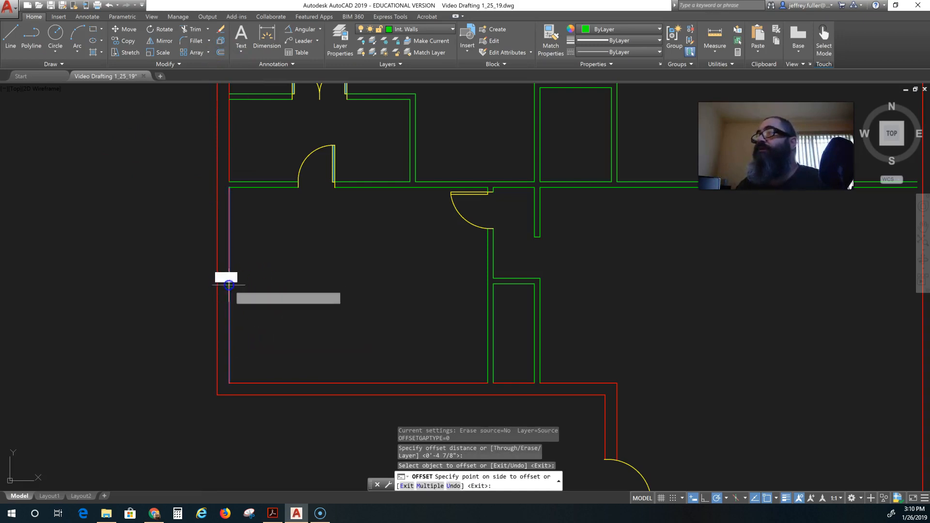
left_click(268, 290)
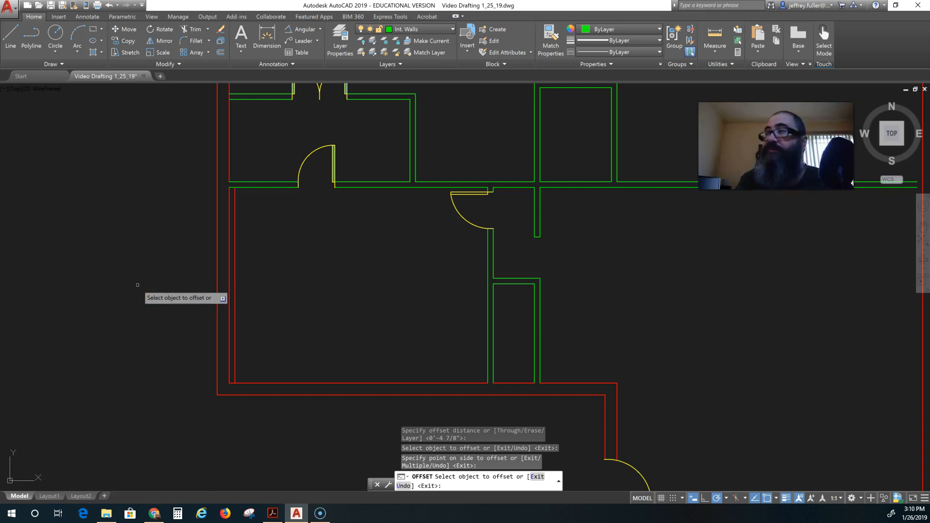
key("Escape")
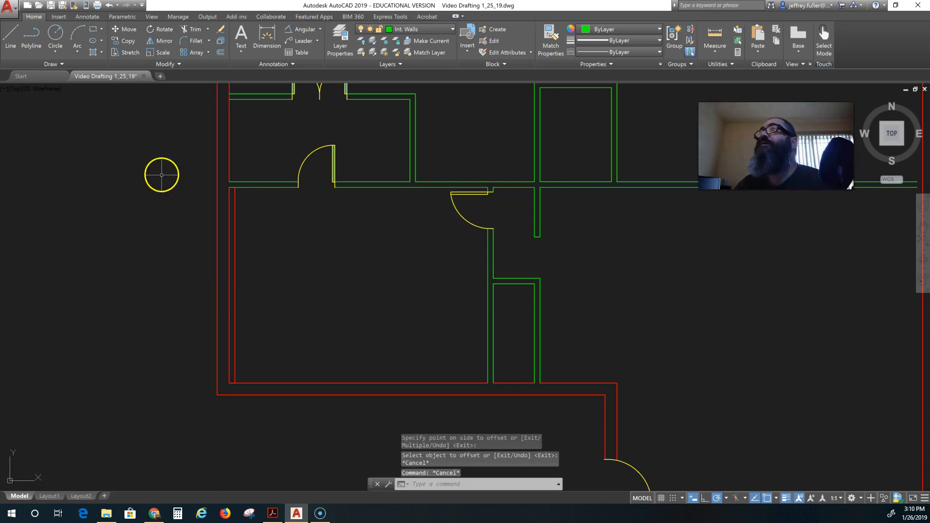
Move the offset line by its midpoint onto the midpoint of the room's lower inner wall line.
left_click(234, 251)
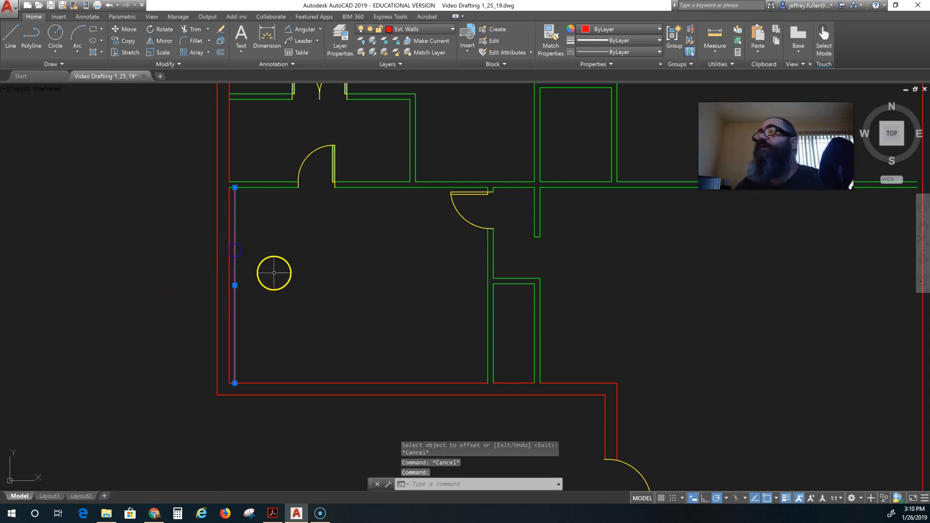
left_click(235, 287)
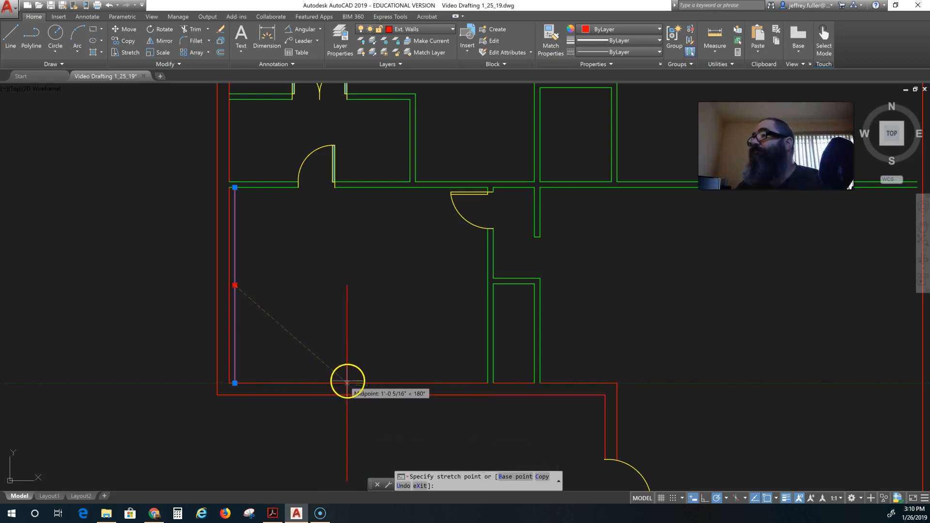
left_click(359, 383)
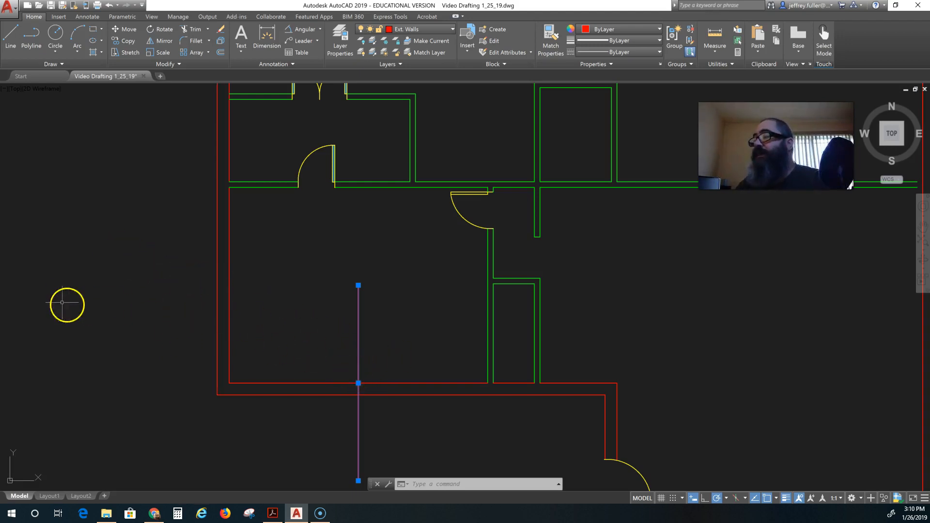
Offset the vertical centre line 2.5' to each side, and erase the original centre line.
left_click(221, 41)
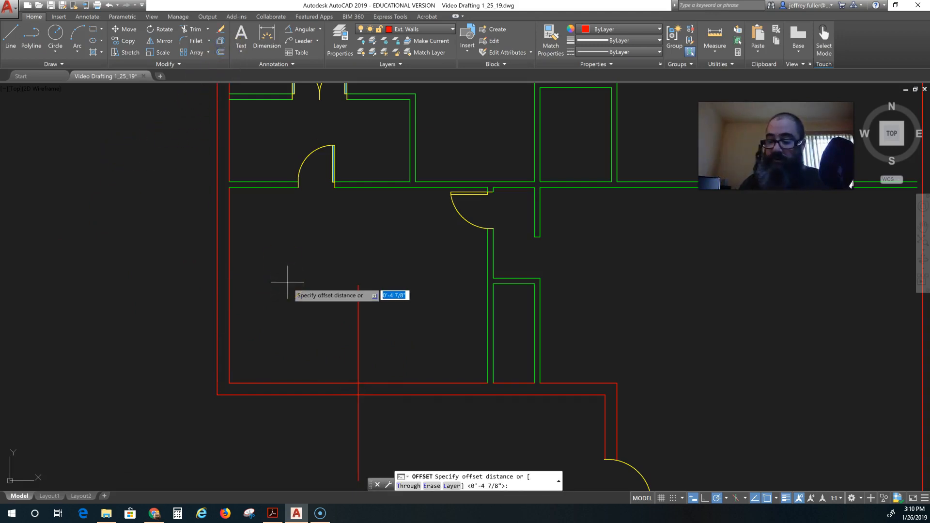
type("2")
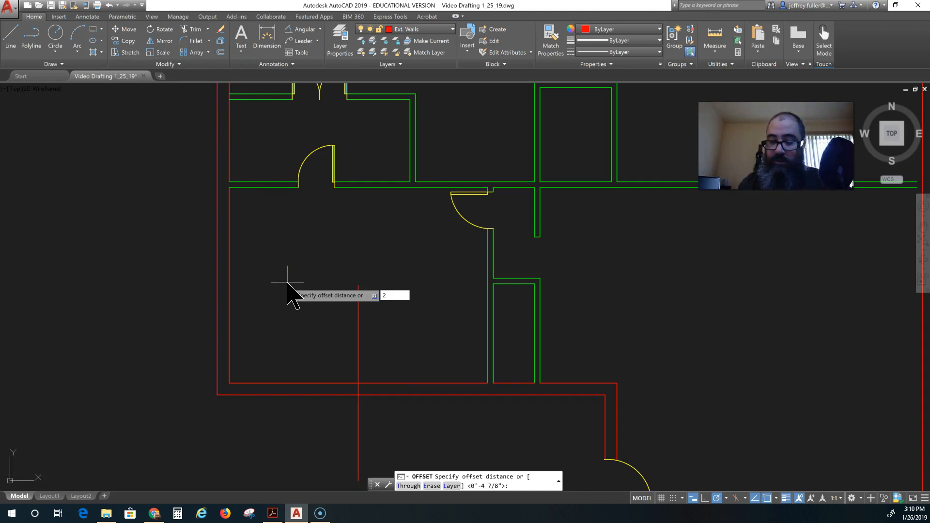
type(".")
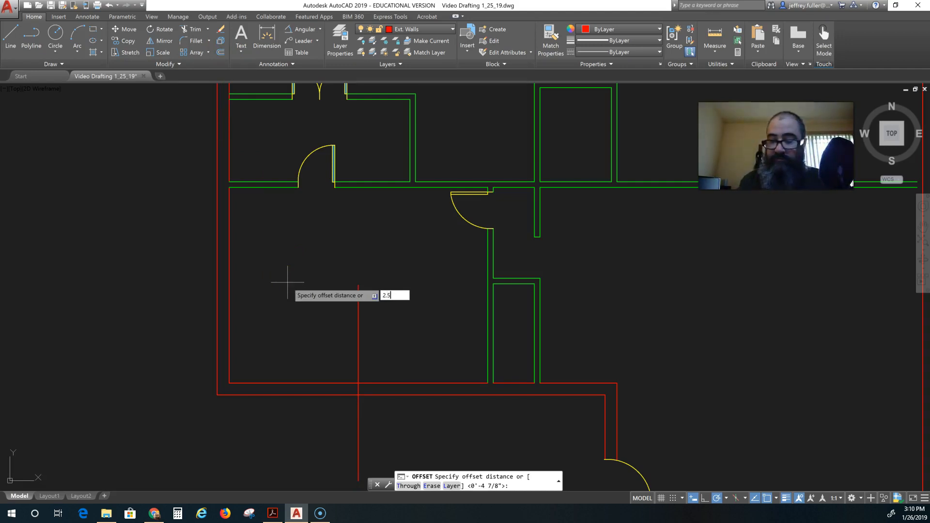
type("5")
key("Return")
left_click(359, 290)
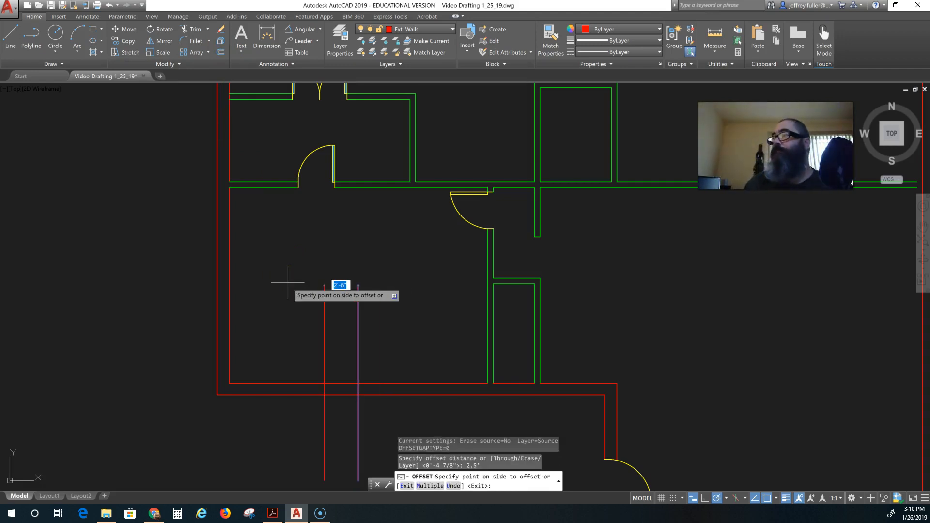
left_click(313, 341)
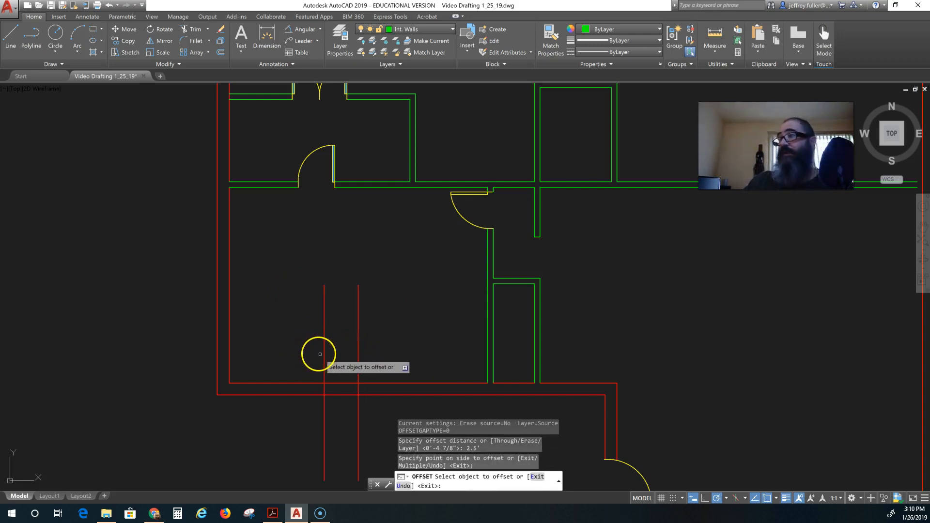
left_click(358, 358)
left_click(402, 358)
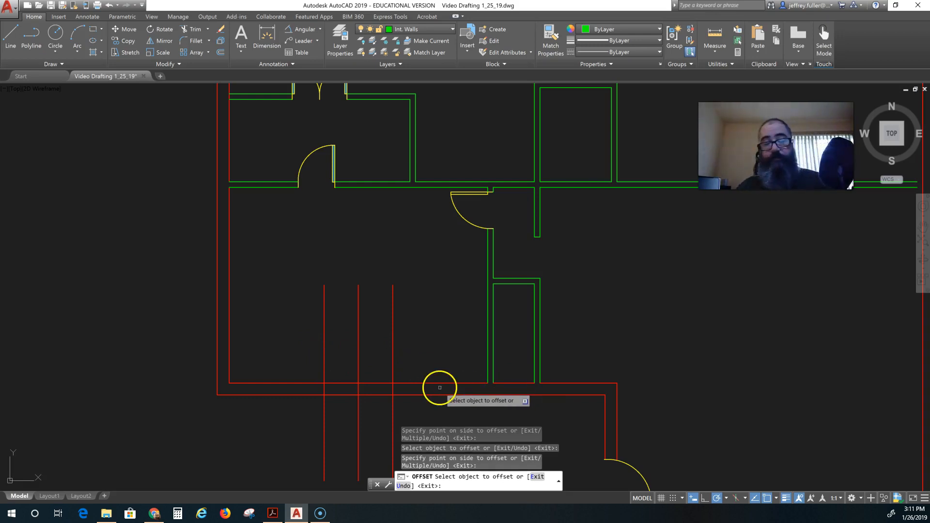
key("Escape")
key("Escape")
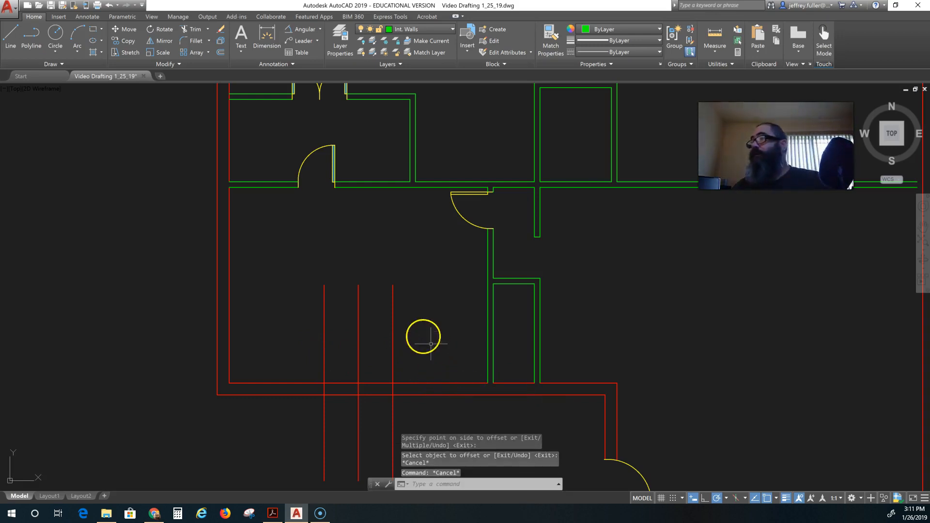
left_click(359, 324)
key("Delete")
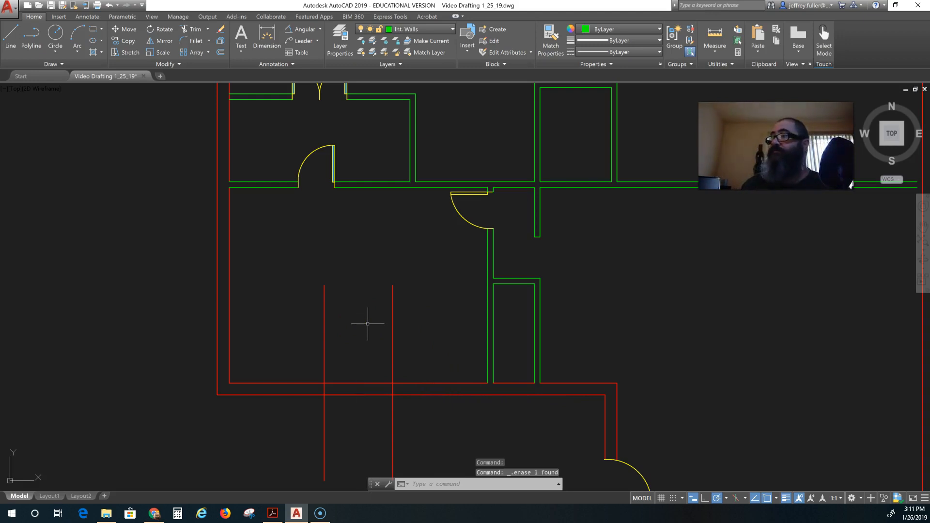
Trim the lower wall lines between the two offset lines and cut off the offset lines' ends beyond the wall, leaving a capped window opening.
type("TRIM")
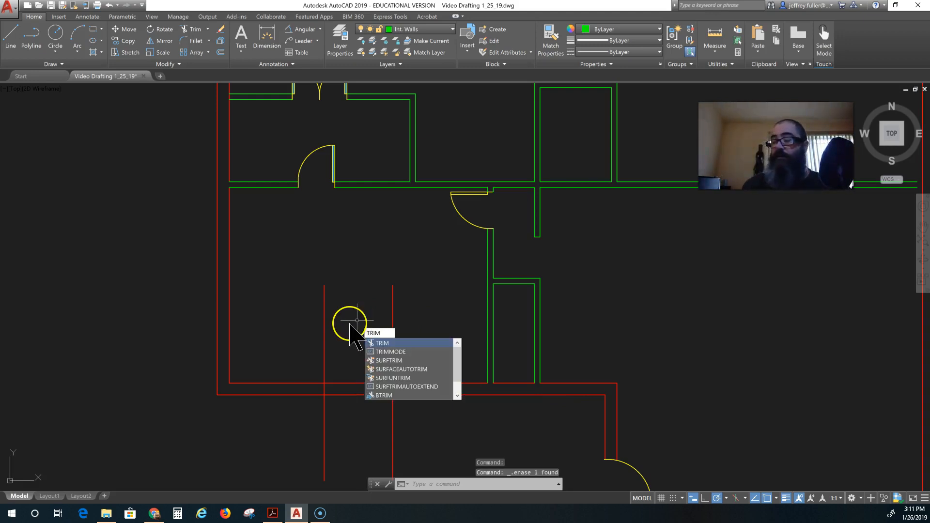
key("Return")
key("Return")
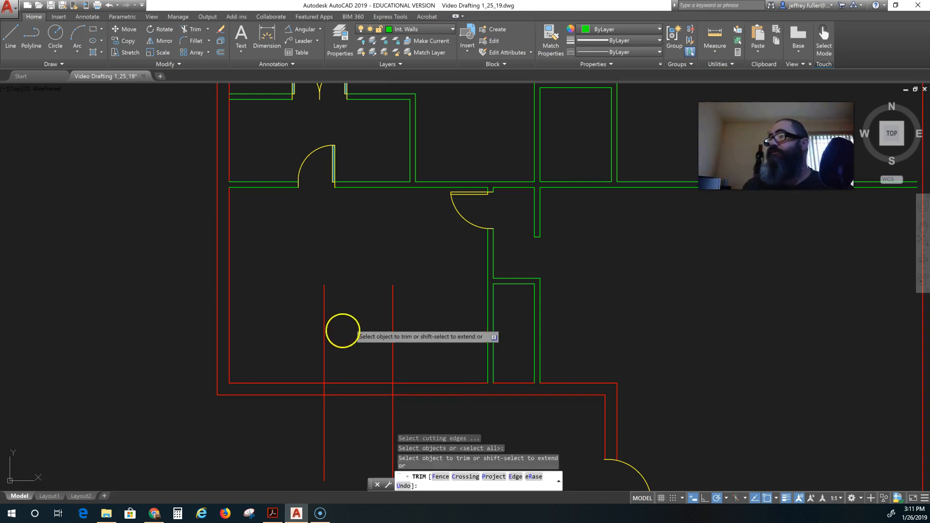
left_click(366, 383)
left_click(365, 395)
left_click(324, 340)
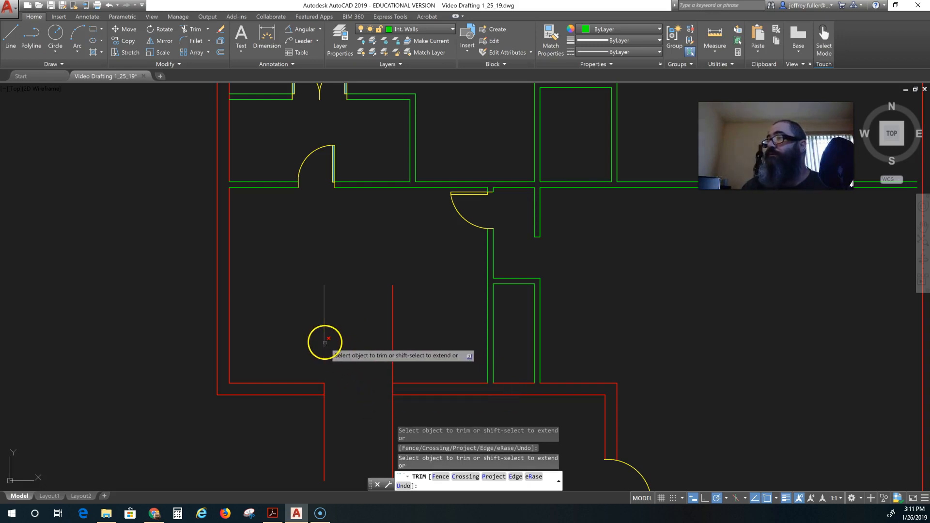
left_click(392, 343)
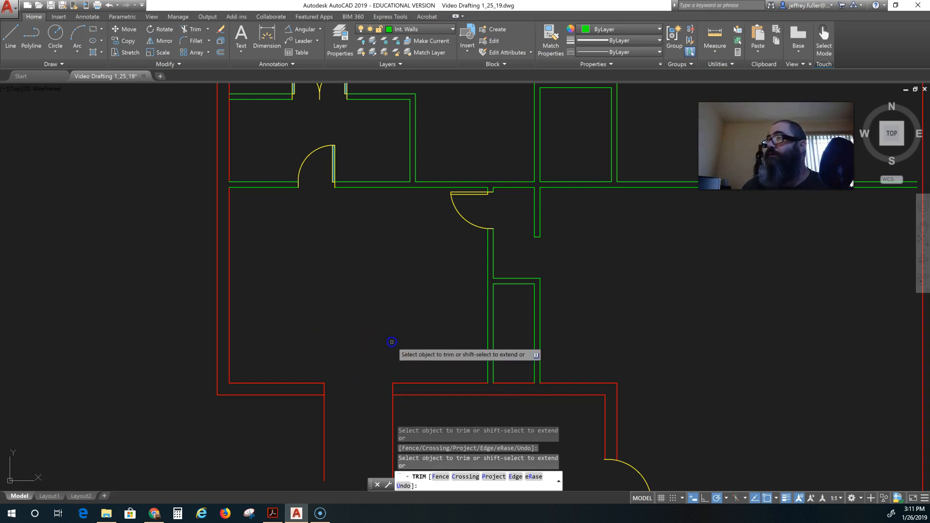
left_click(392, 410)
left_click(325, 415)
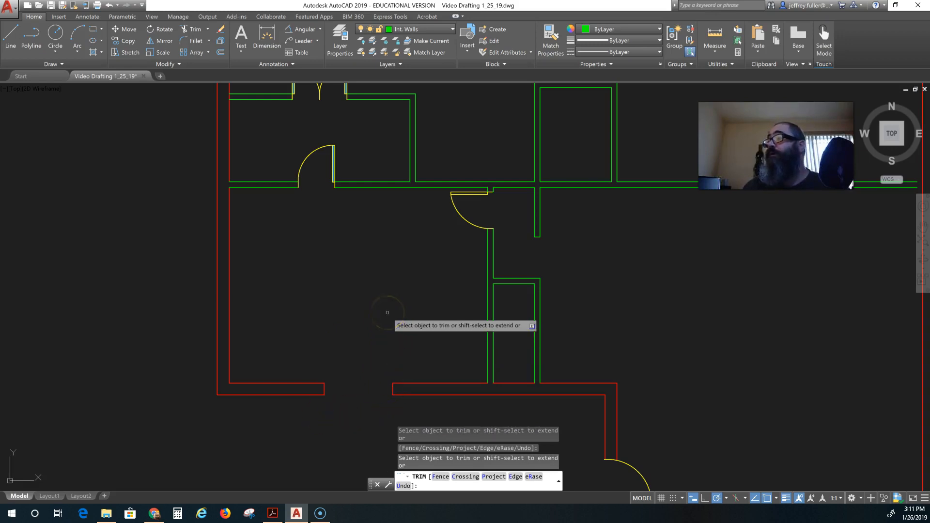
left_click(384, 312)
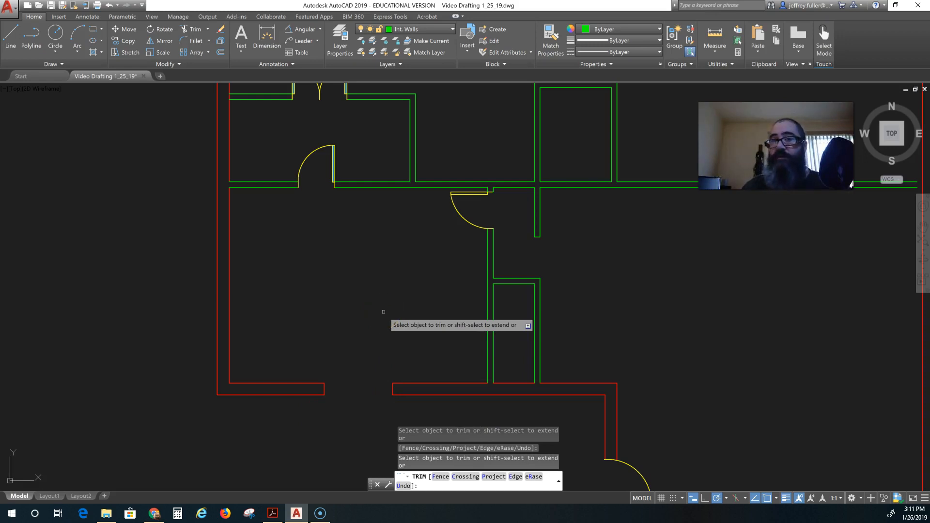
left_click(369, 312)
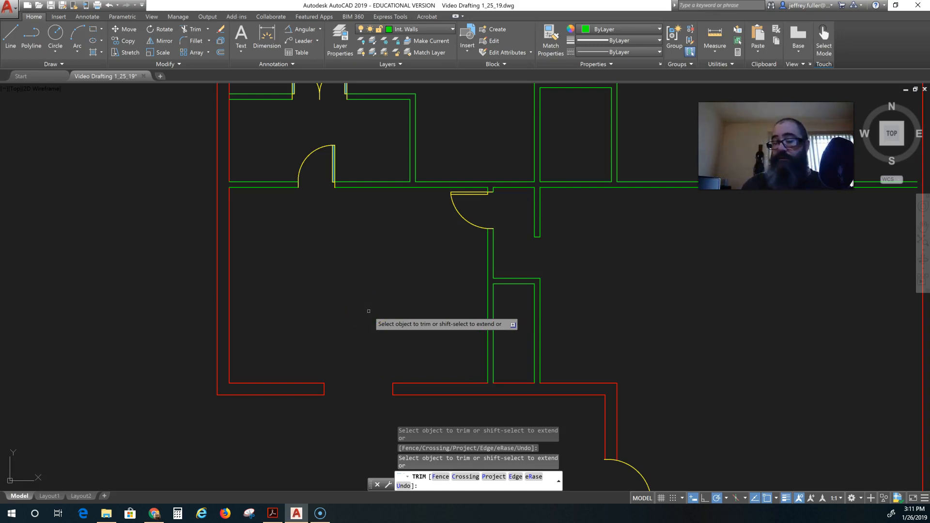
left_click(348, 315)
left_click(338, 323)
left_click(36, 482)
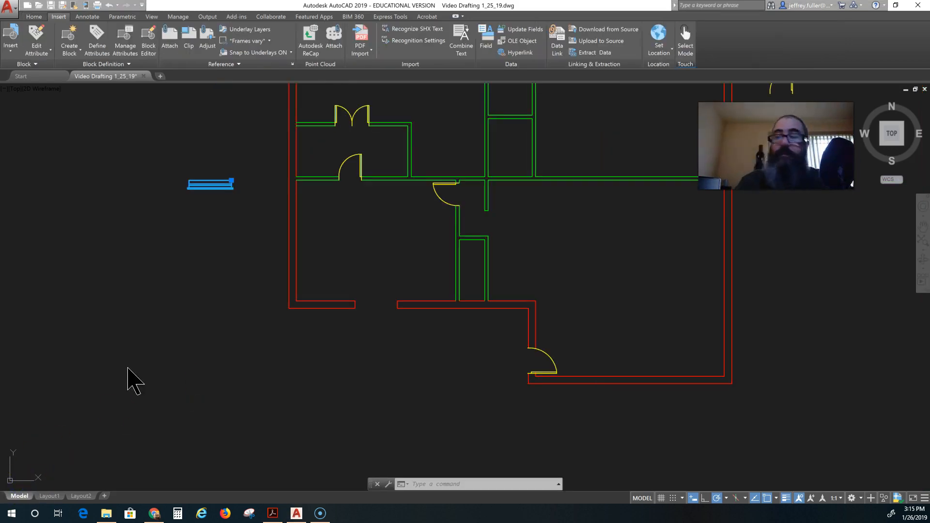
Insert the 5 ft window block into the lower wall opening, placing it at the inner corner of the opening's east end.
left_click(169, 353)
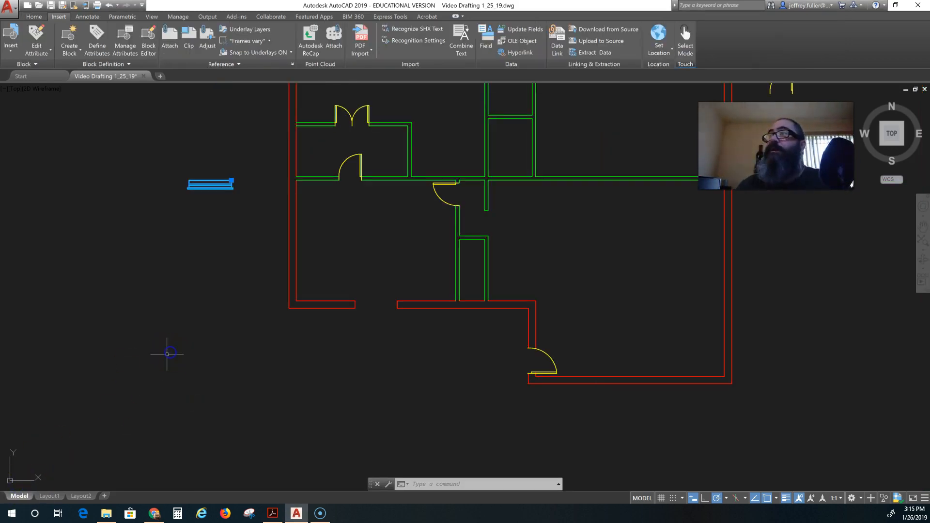
key("Escape")
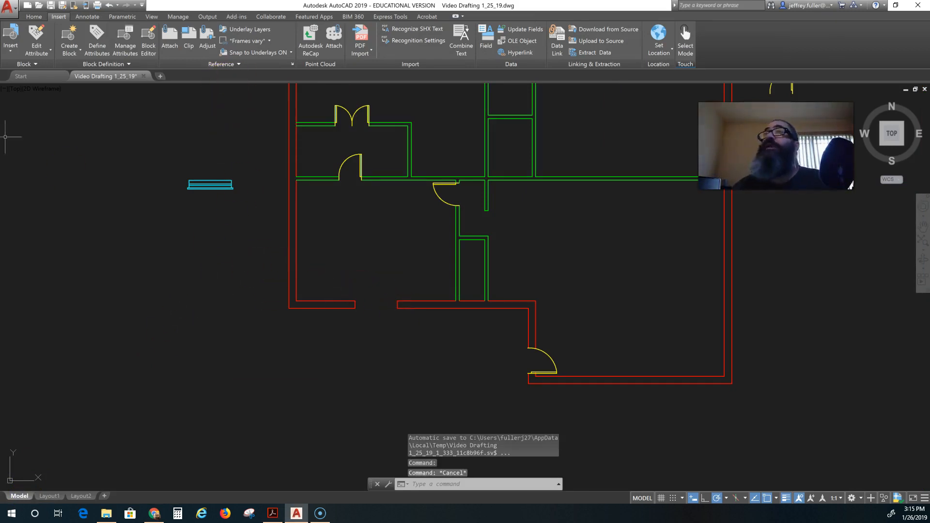
left_click(14, 47)
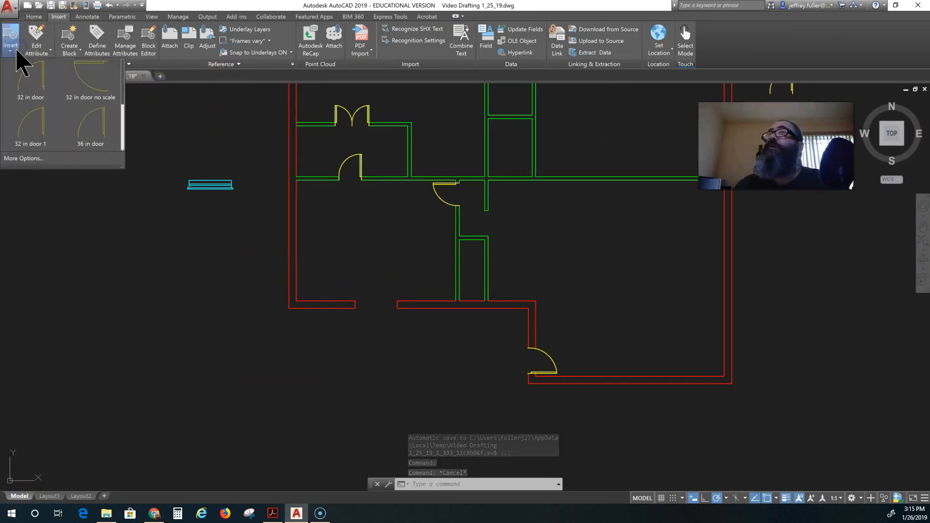
left_click(15, 46)
left_click(15, 46)
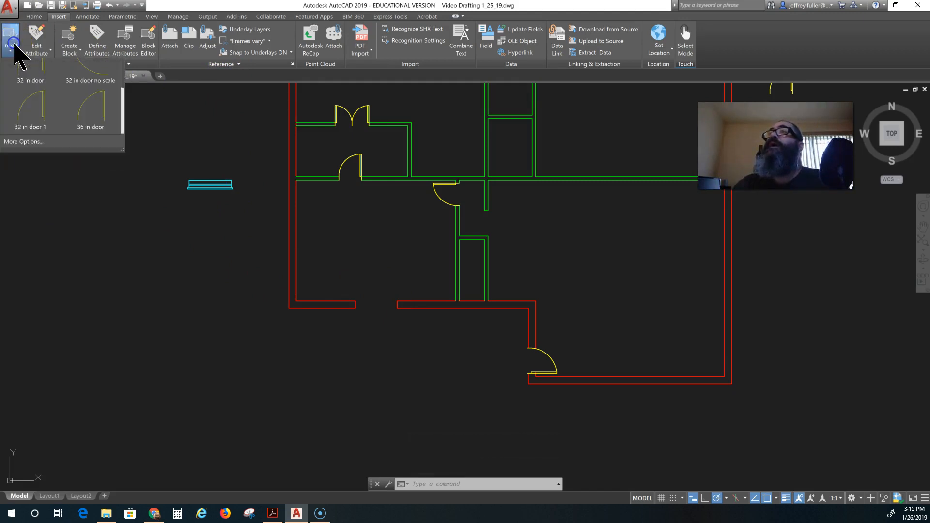
scroll(85, 104, "down", 1)
scroll(92, 97, "down", 2)
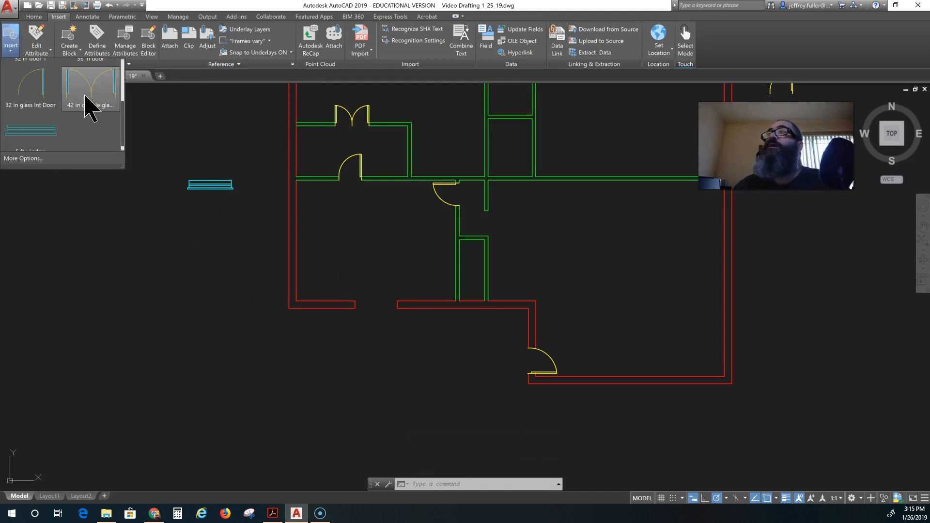
left_click(34, 127)
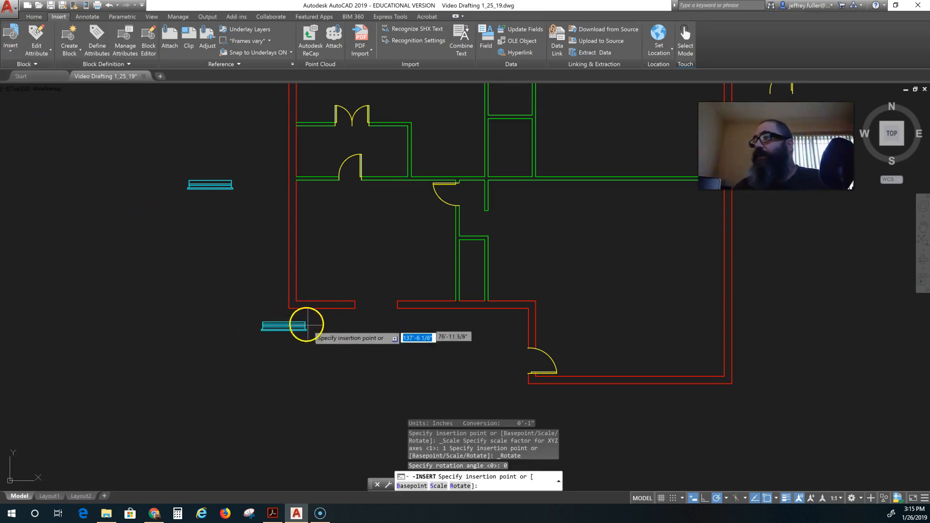
scroll(304, 353, "up", 4)
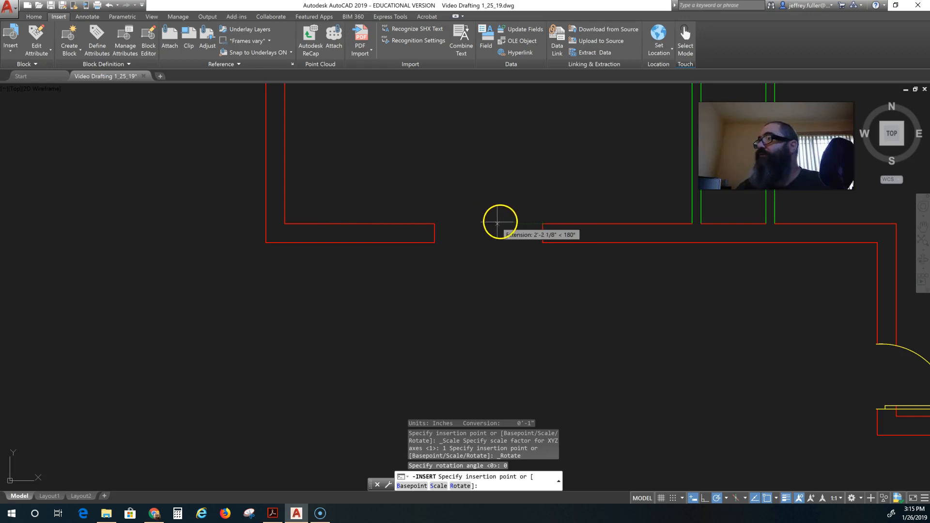
left_click(542, 223)
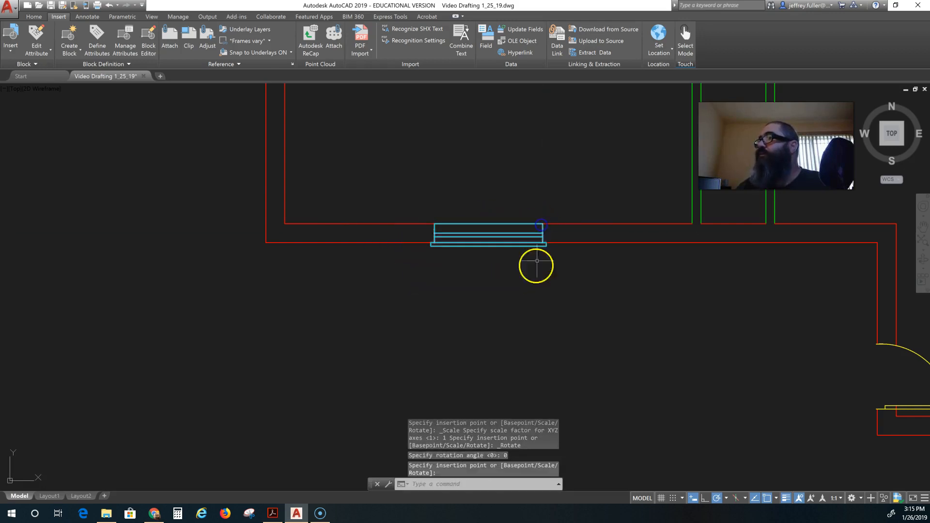
left_click(498, 323)
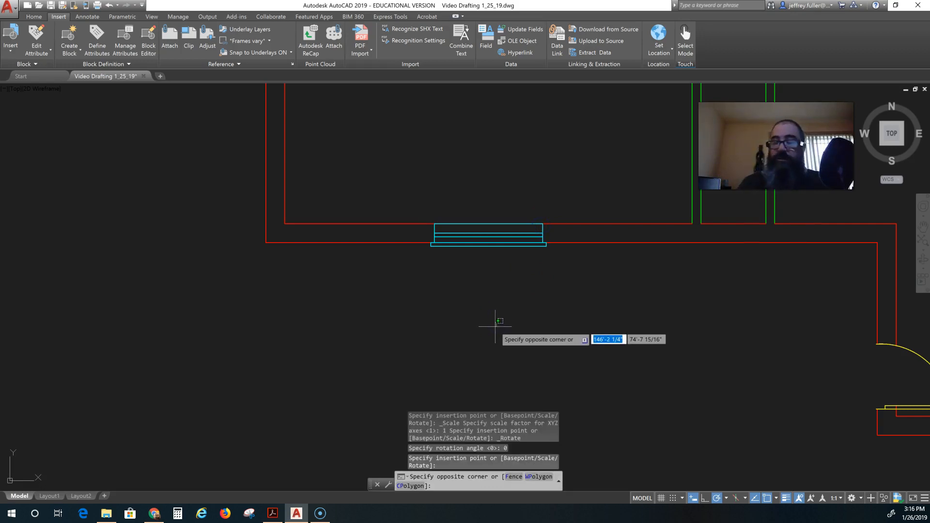
key("Escape")
key("Escape")
scroll(496, 327, "down", 4)
middle_click_drag(477, 342, 390, 346)
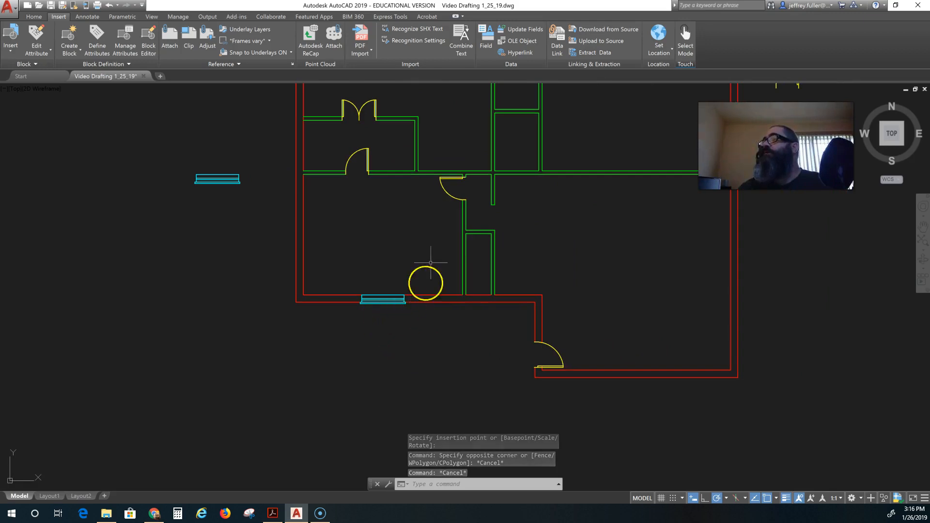
mouse_move(413, 261)
middle_mouse_down()
mouse_move(413, 308)
mouse_move(374, 324)
middle_mouse_up()
scroll(414, 309, "down", 2)
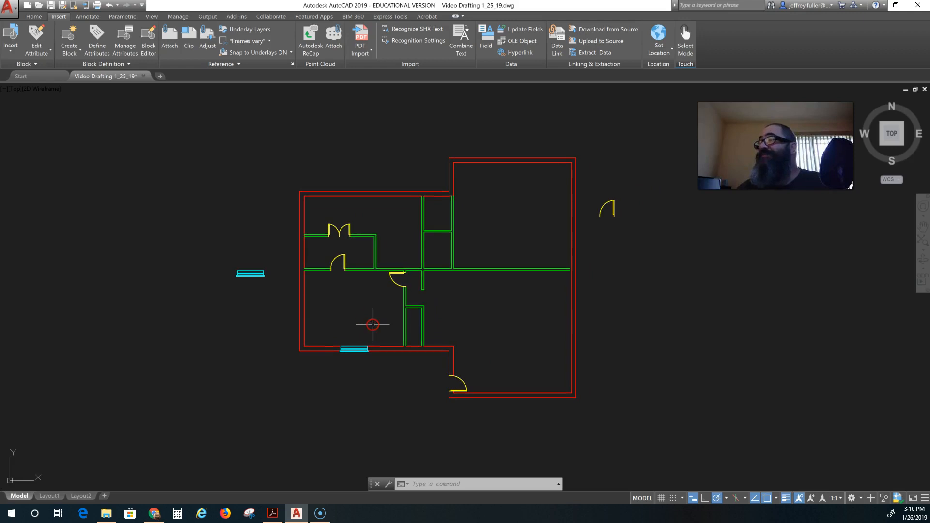